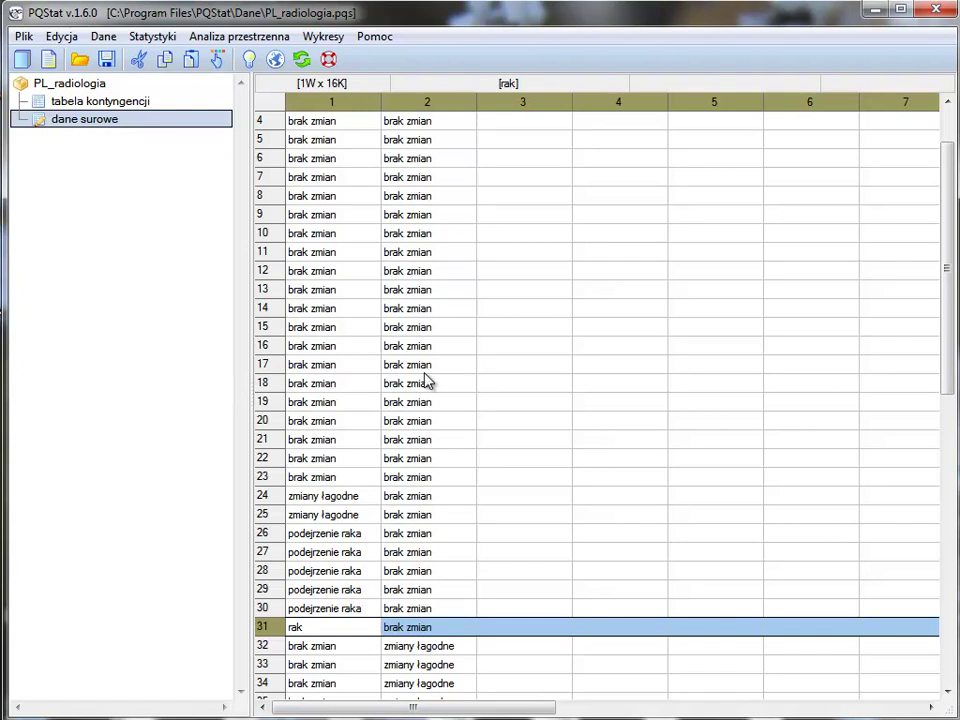
pyautogui.click(434, 299)
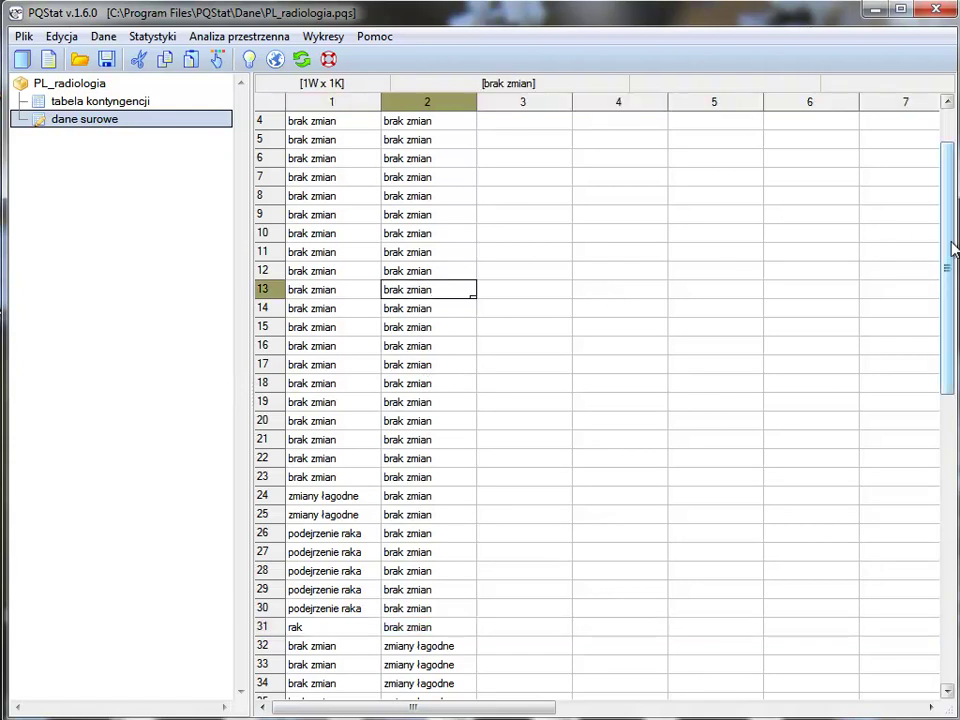
pyautogui.moveTo(951, 249); pyautogui.dragTo(951, 137)
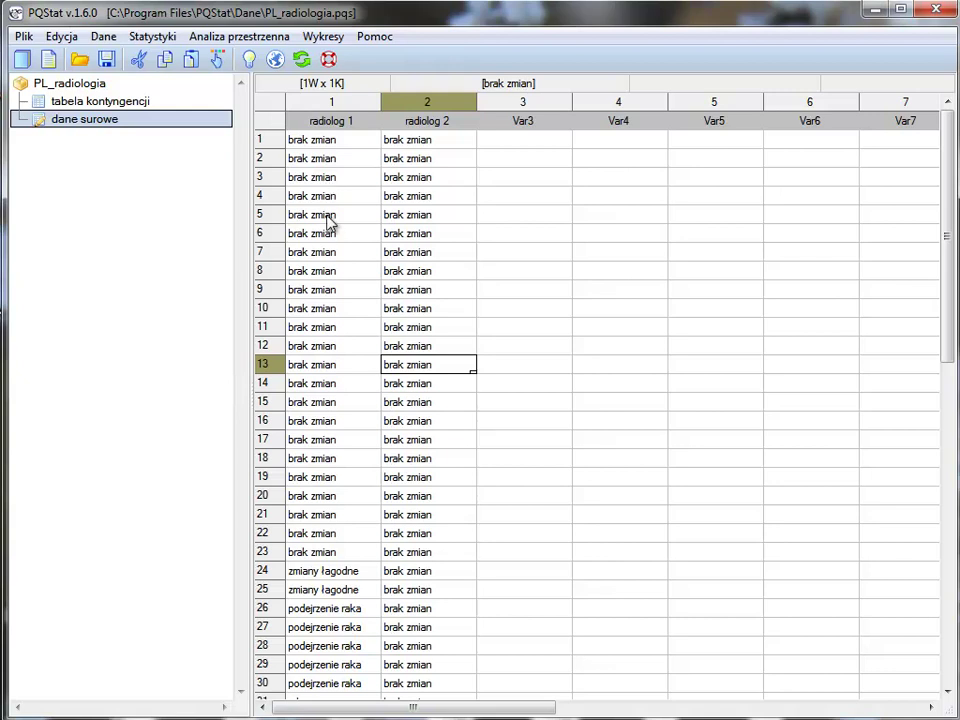
pyautogui.click(340, 214)
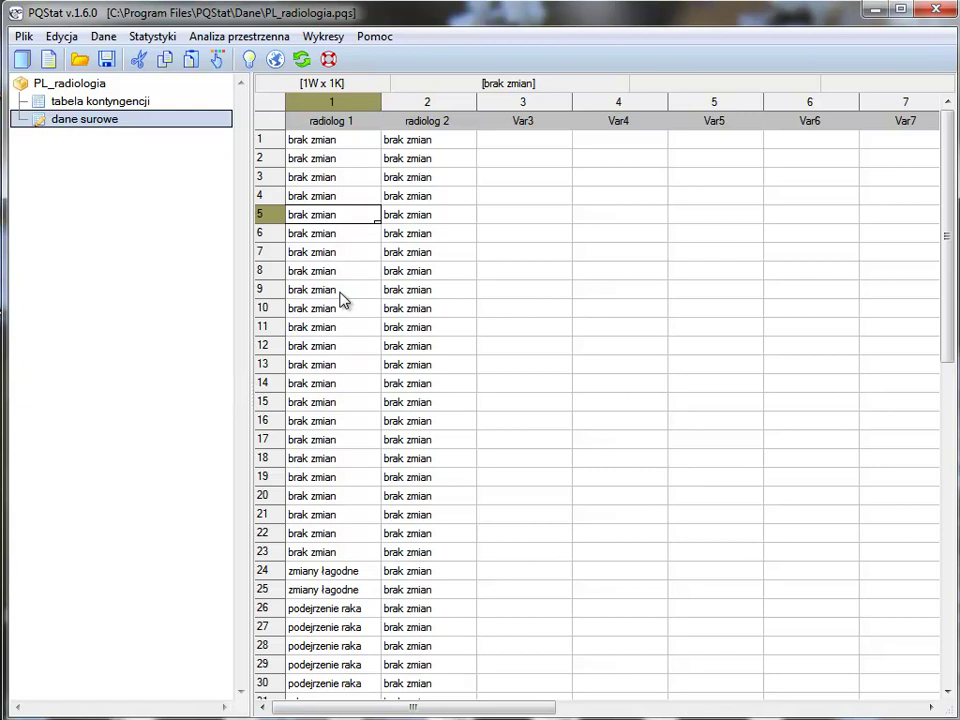
# Assign numeric codes to radiolog 1 values: brak zmian 1, zmiany łagodne 2, podejrzenie raka 3, rak 4
pyautogui.rightClick(352, 105)
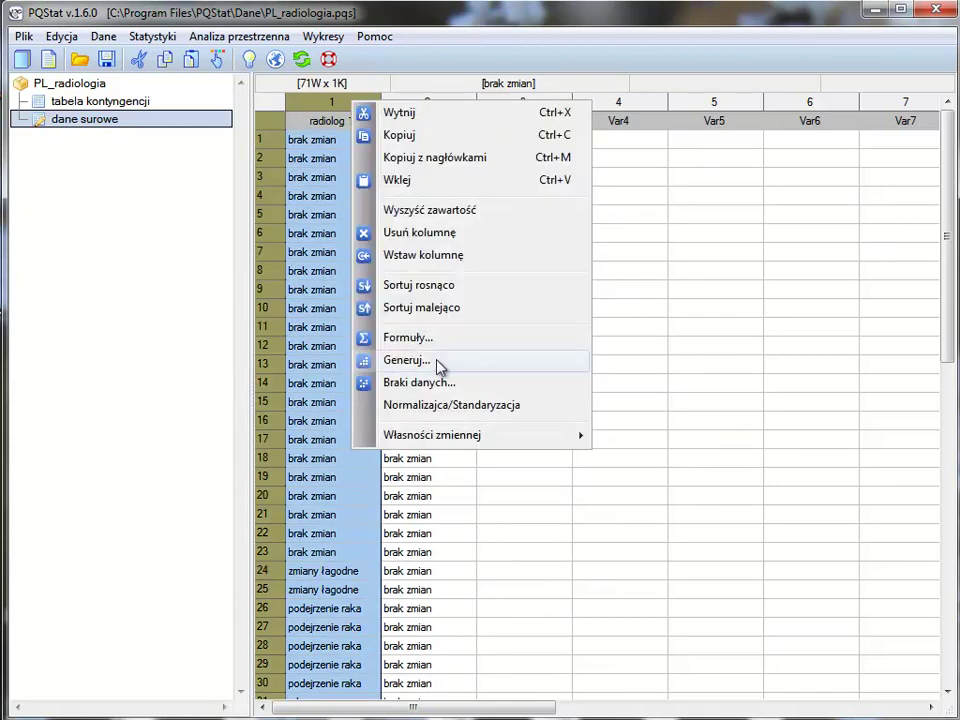
pyautogui.moveTo(440, 441)
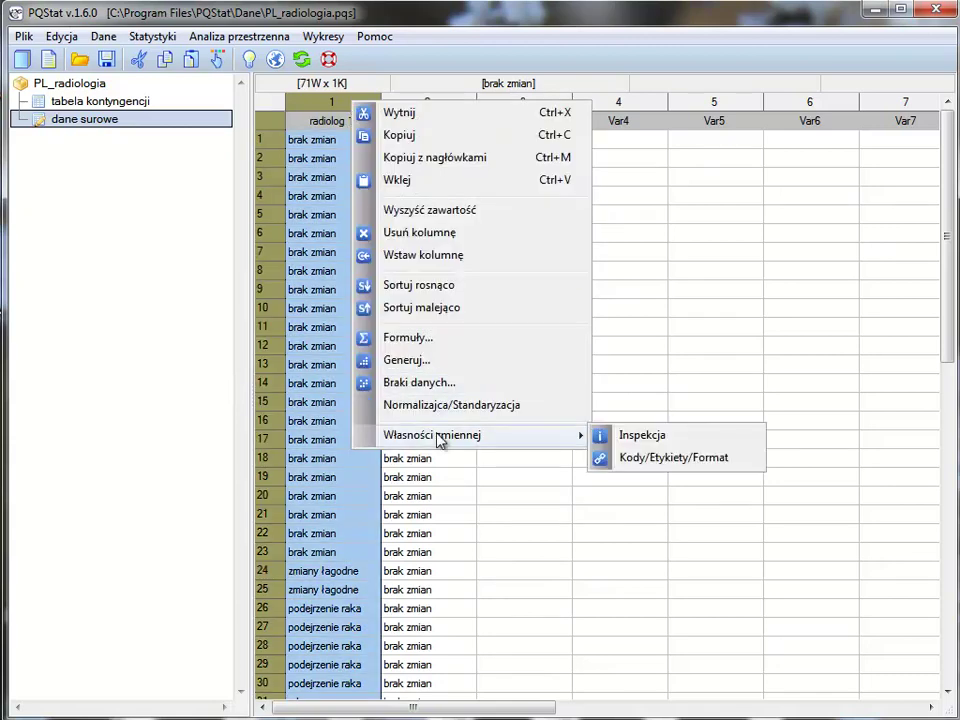
pyautogui.click(658, 458)
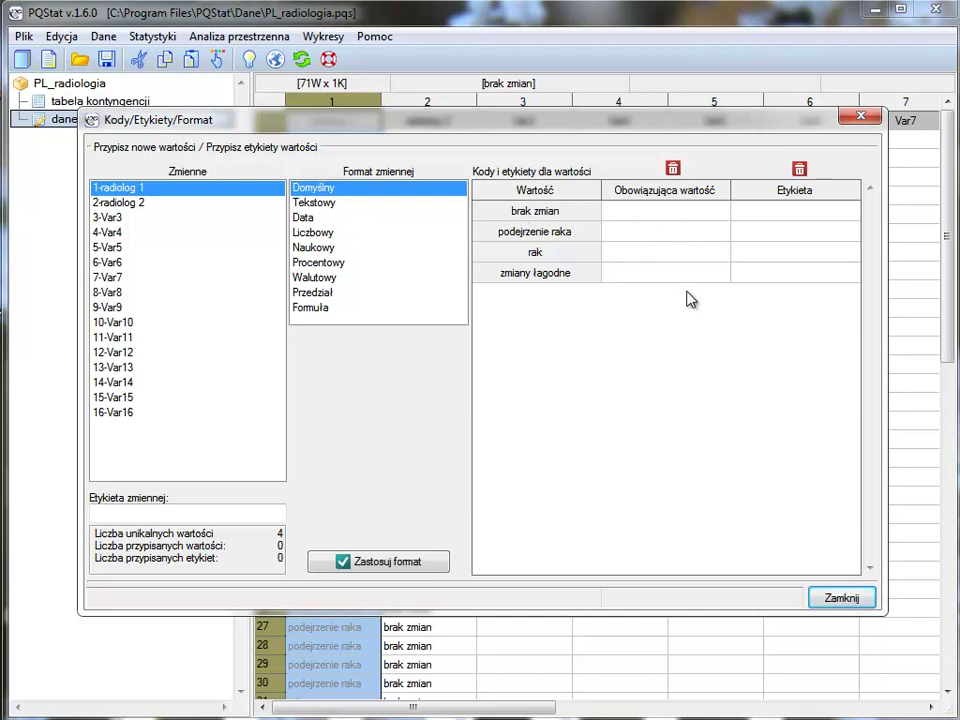
pyautogui.click(686, 217)
pyautogui.write('1')
pyautogui.click(647, 276)
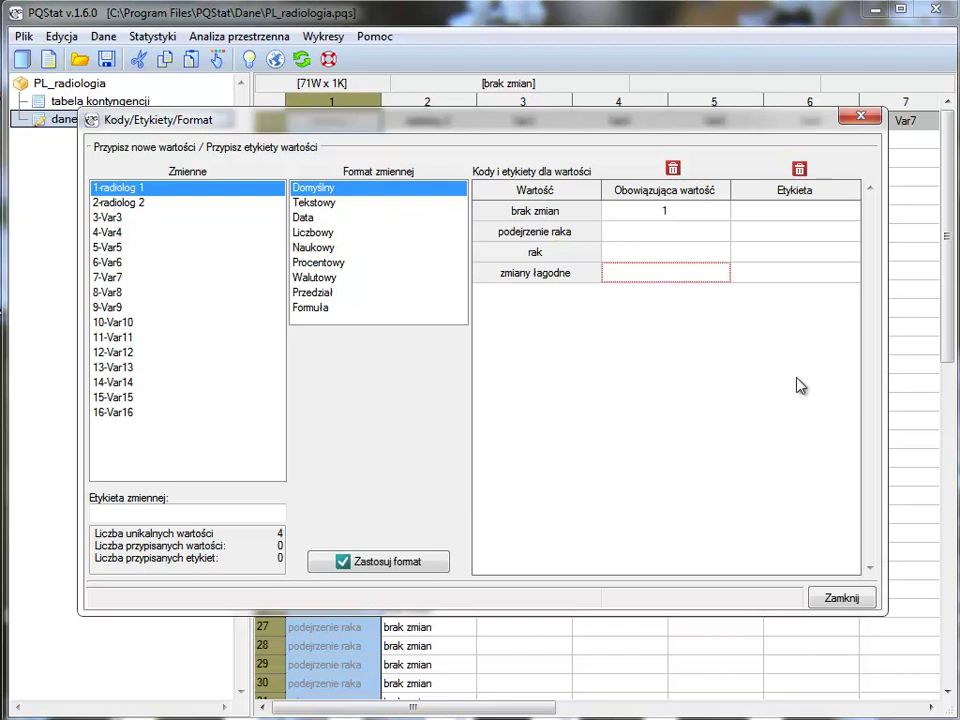
pyautogui.write('2')
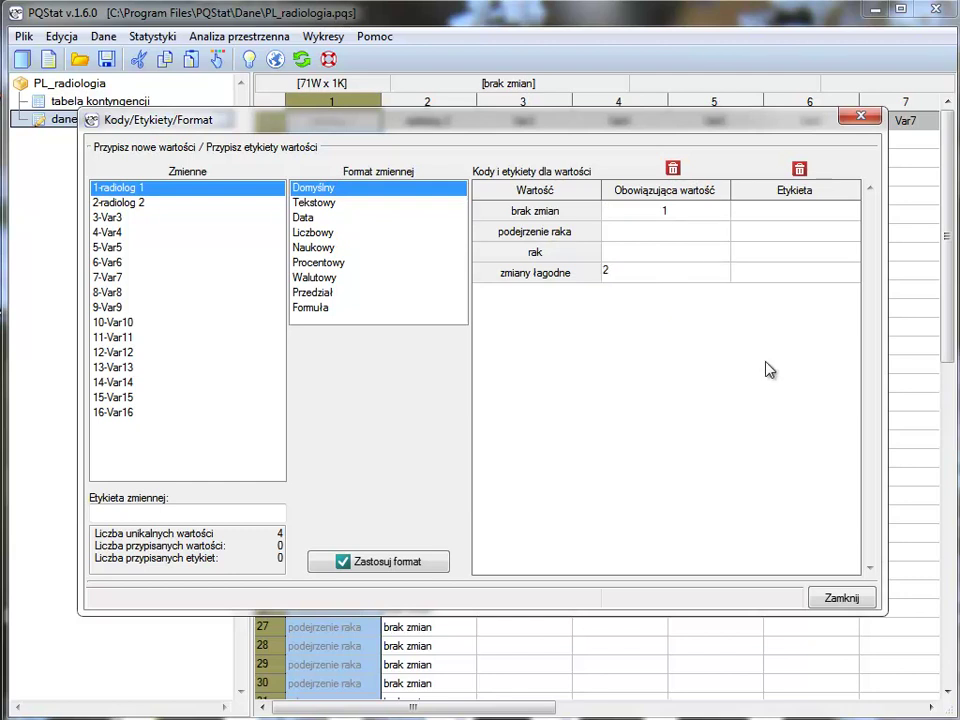
pyautogui.click(667, 232)
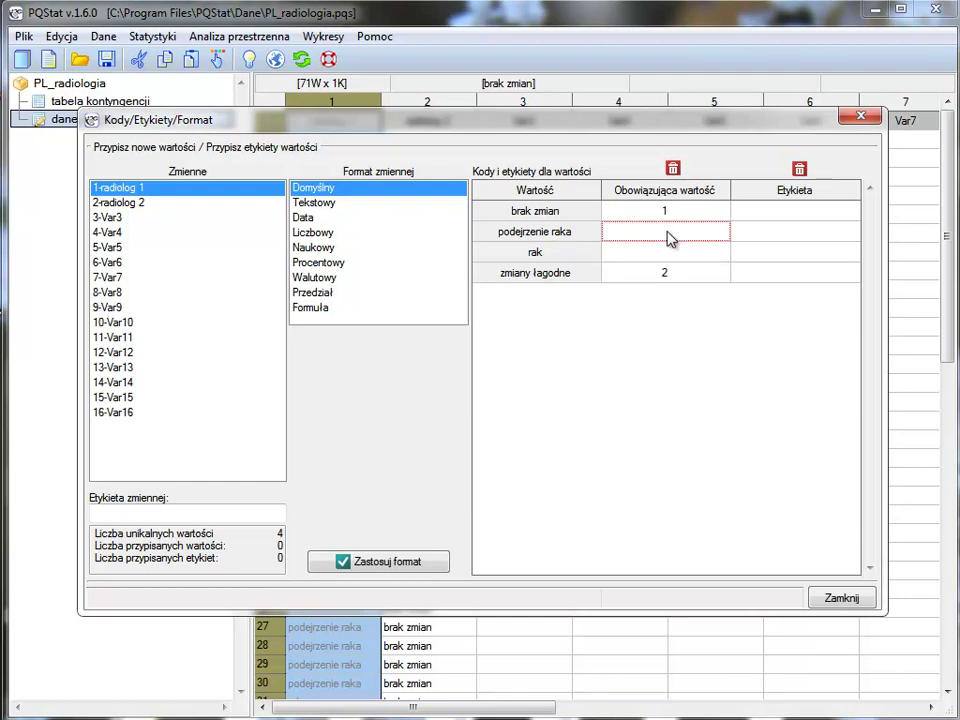
pyautogui.write('3')
pyautogui.click(677, 256)
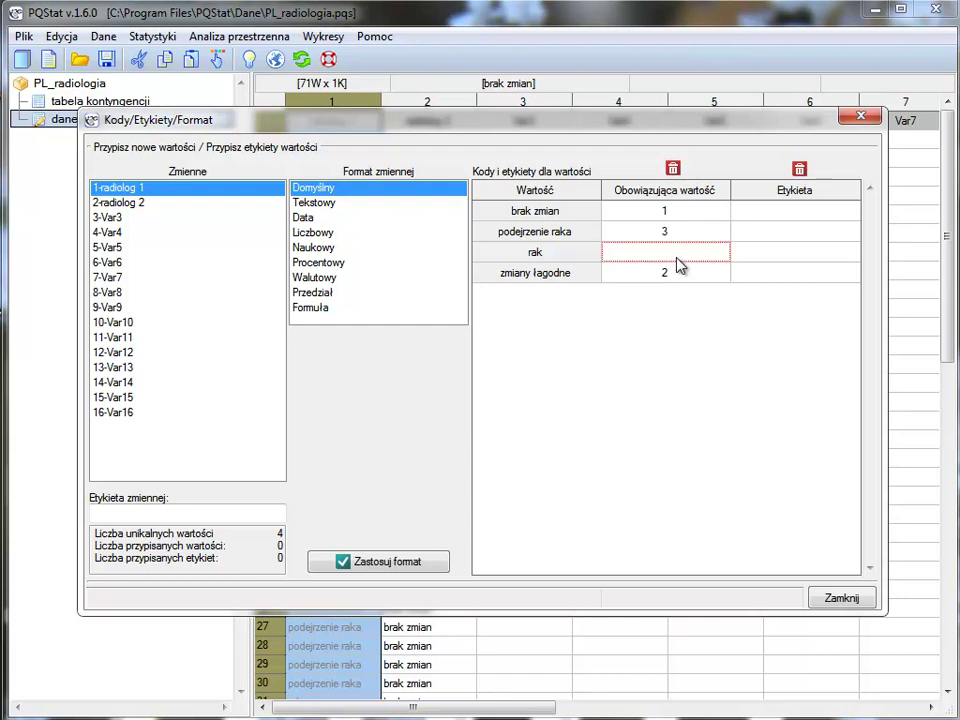
pyautogui.write('4')
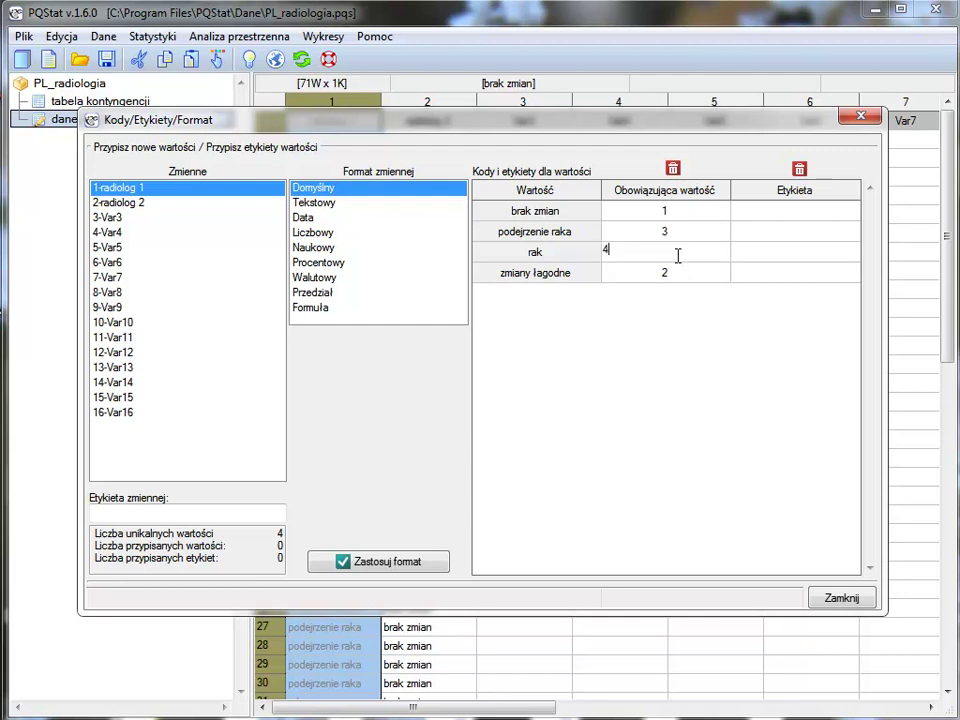
pyautogui.click(716, 218)
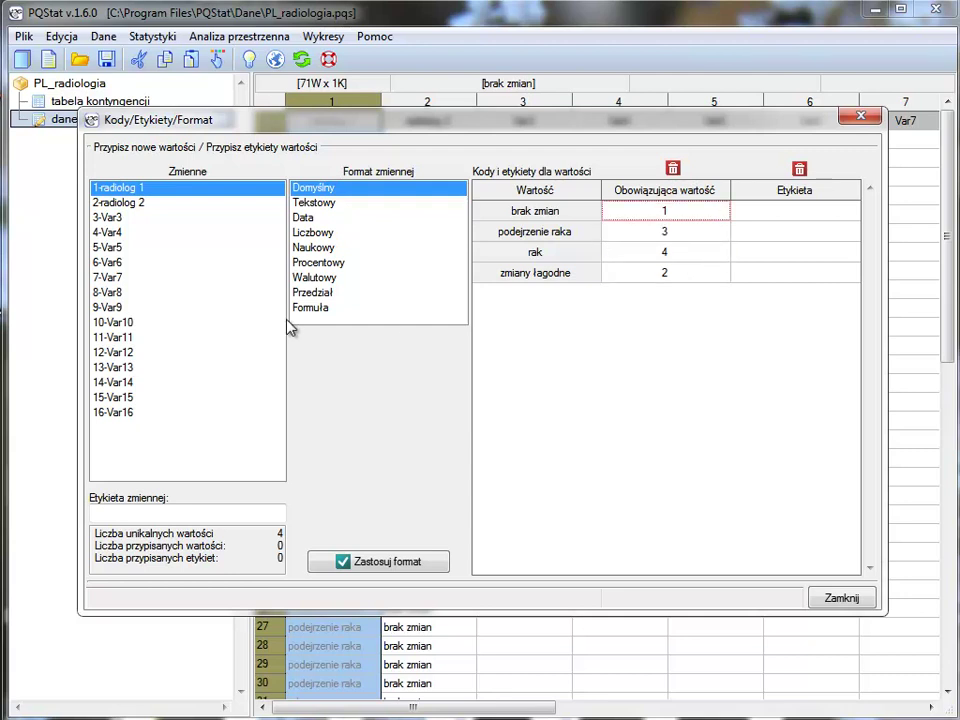
# Code radiolog 2 values as brak zmian 1, zmiany łagodne 2, podejrzenie raka 3, rak 4, and close the coding dialog
pyautogui.click(138, 204)
pyautogui.click(672, 216)
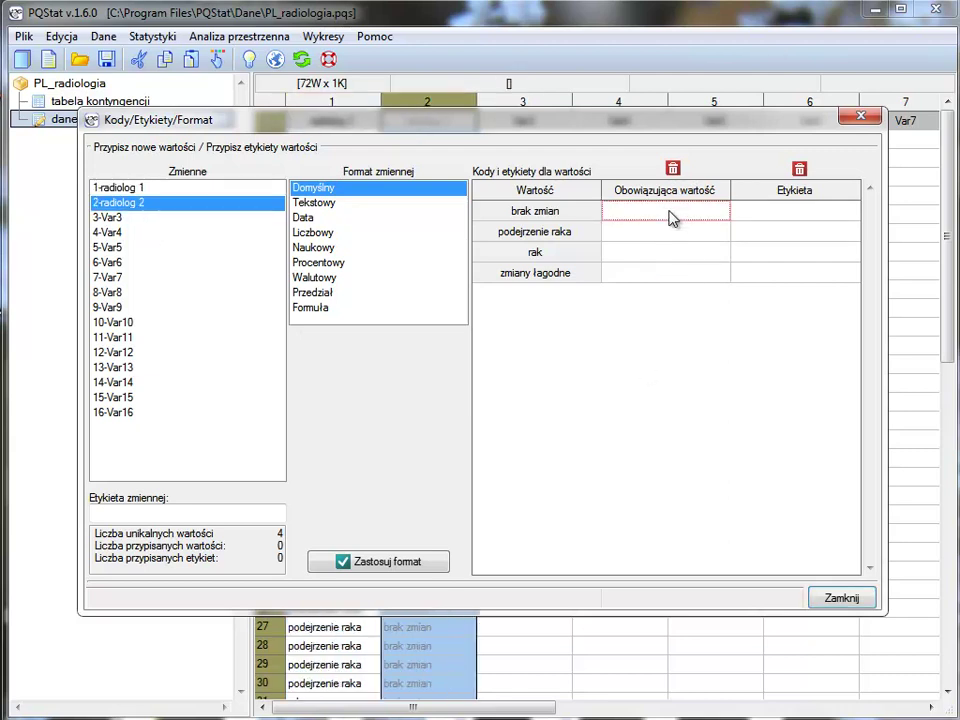
pyautogui.write('1')
pyautogui.click(648, 280)
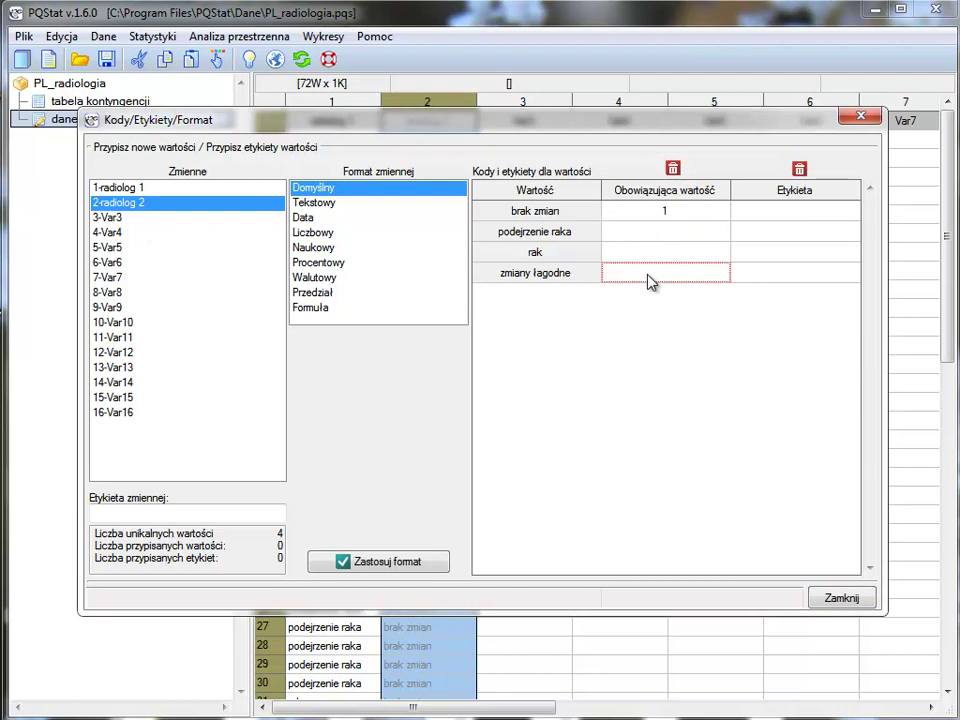
pyautogui.write('2')
pyautogui.click(659, 232)
pyautogui.write('3')
pyautogui.click(643, 257)
pyautogui.write('4')
pyautogui.click(742, 251)
pyautogui.click(838, 600)
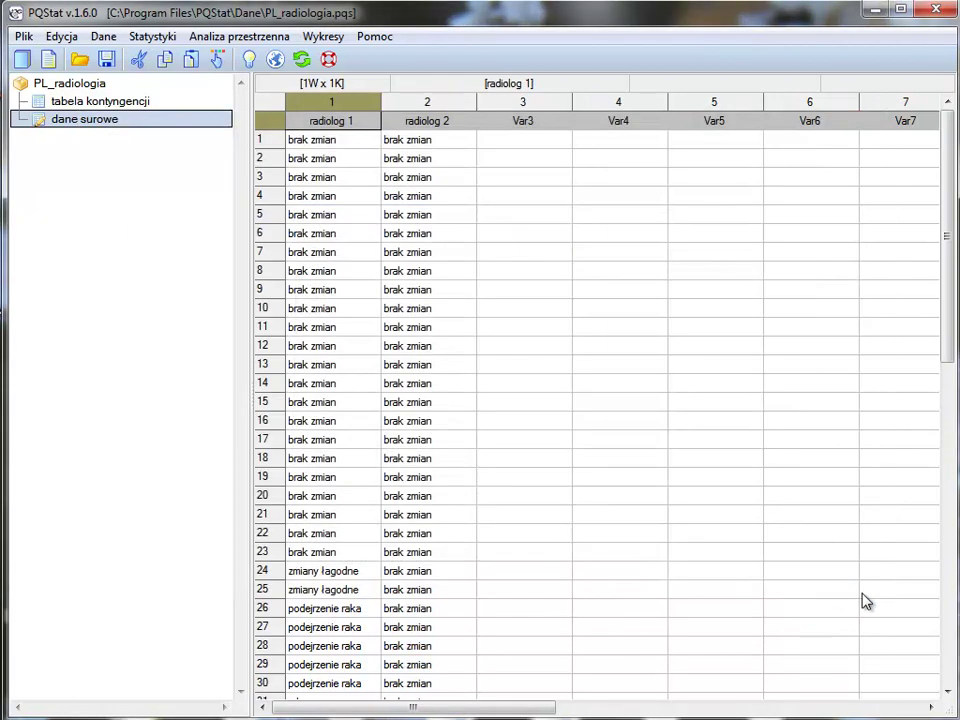
# Run the Kappa-Cohena test on raw data for radiolog 1 and radiolog 2, using Kappa ważona (wagi kwadratowe)
pyautogui.click(336, 228)
pyautogui.click(152, 36)
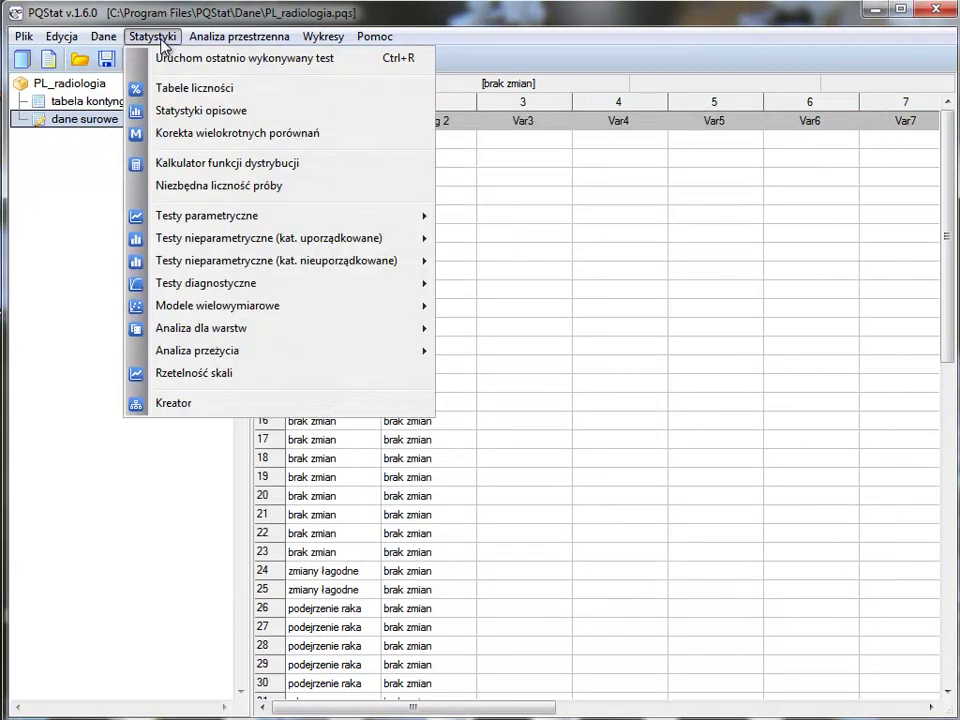
pyautogui.moveTo(257, 264)
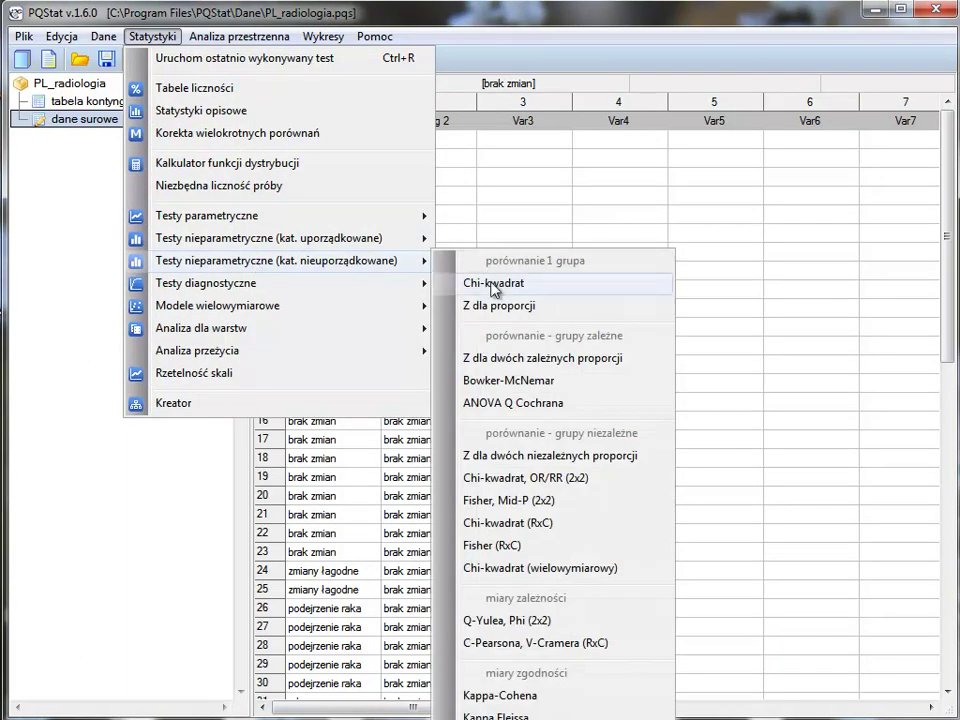
pyautogui.click(586, 698)
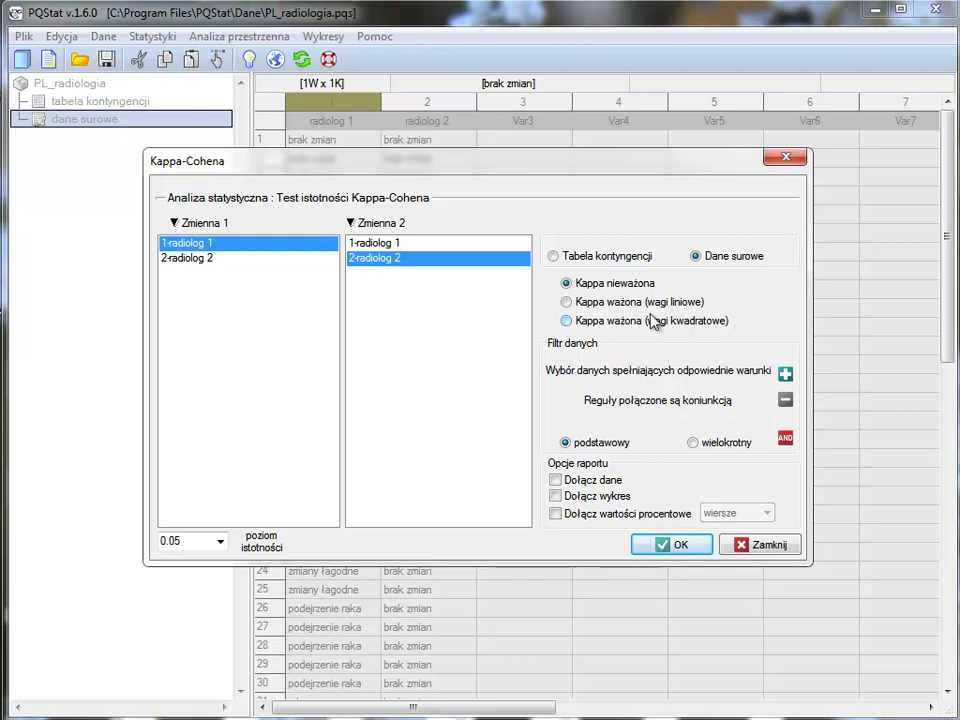
pyautogui.click(570, 320)
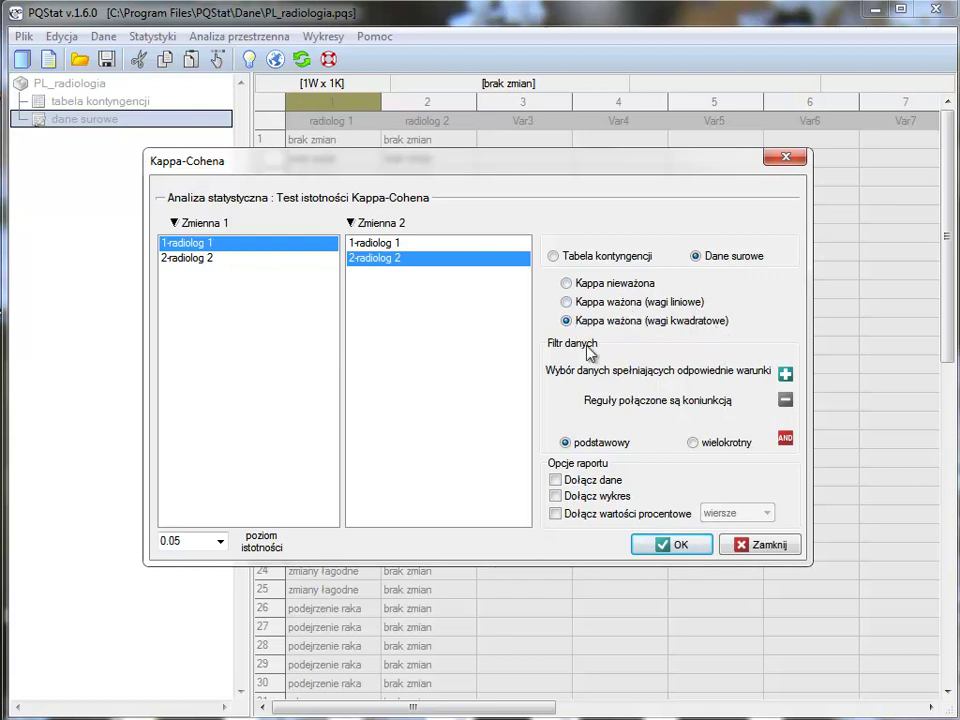
pyautogui.click(684, 546)
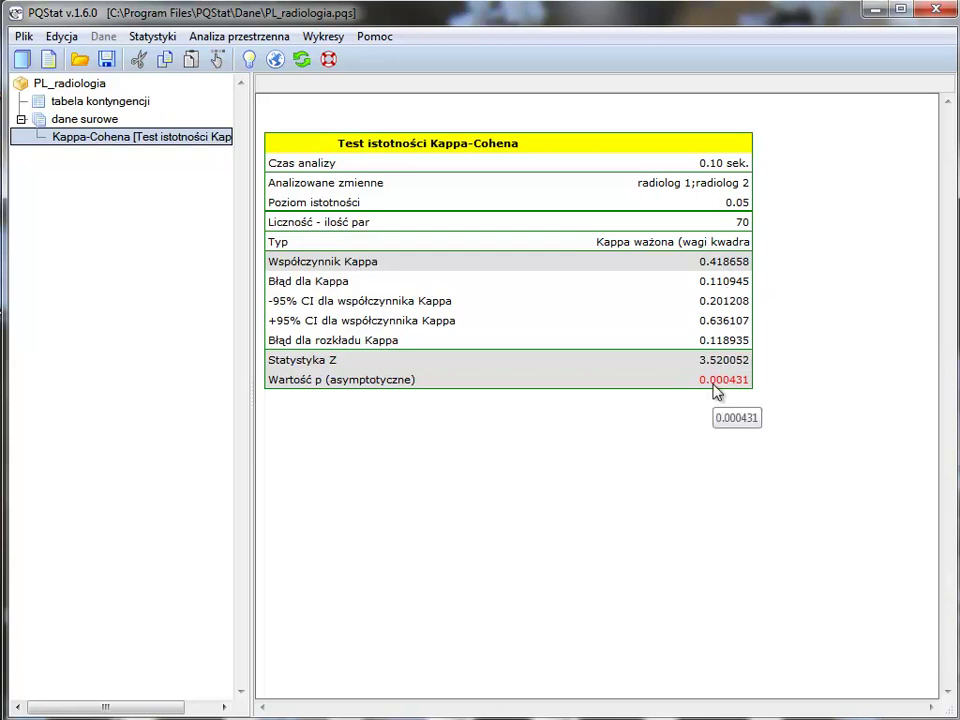
# Run the Kappa-Cohena test with Kappa ważona (wagi kwadratowe) on the 4x4 counts in the tabela kontyngencji sheet
pyautogui.click(106, 102)
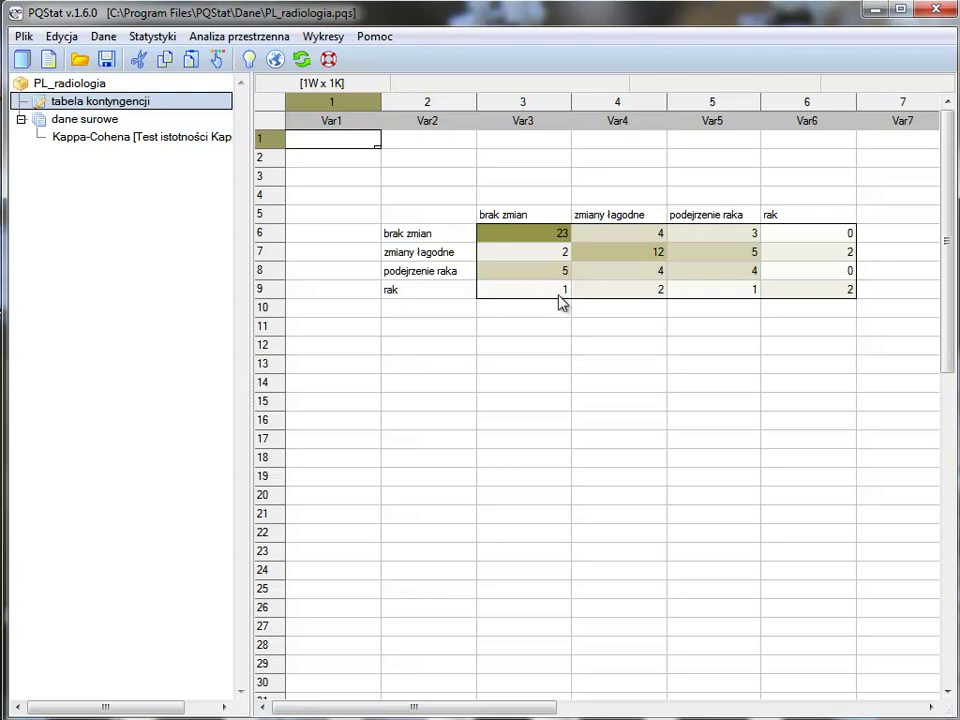
pyautogui.moveTo(542, 237); pyautogui.dragTo(815, 293)
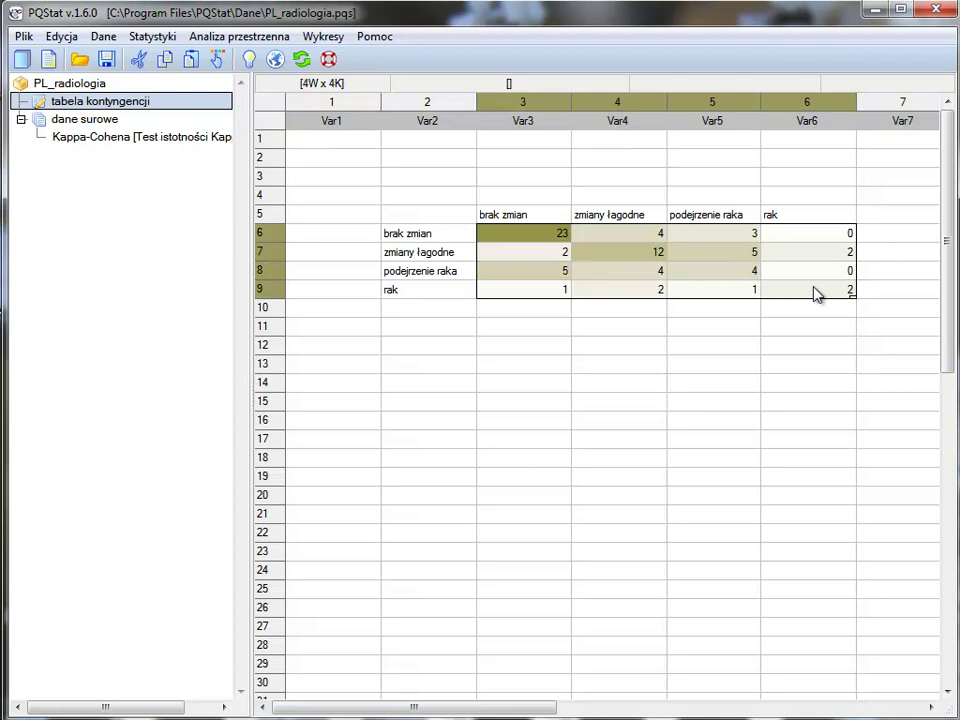
pyautogui.click(302, 59)
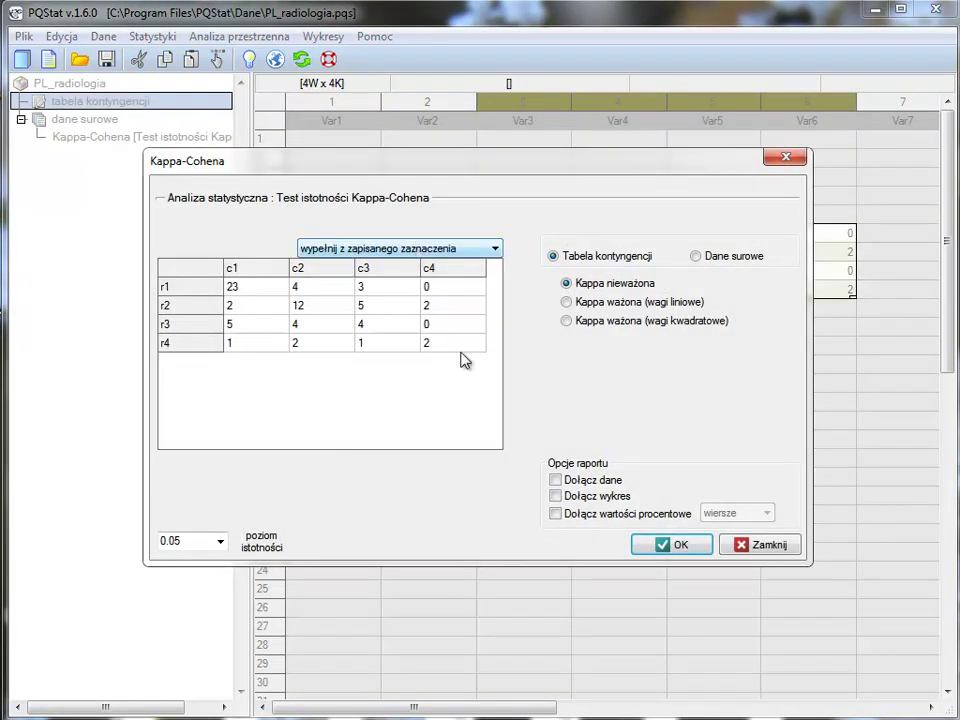
pyautogui.click(567, 321)
pyautogui.click(678, 546)
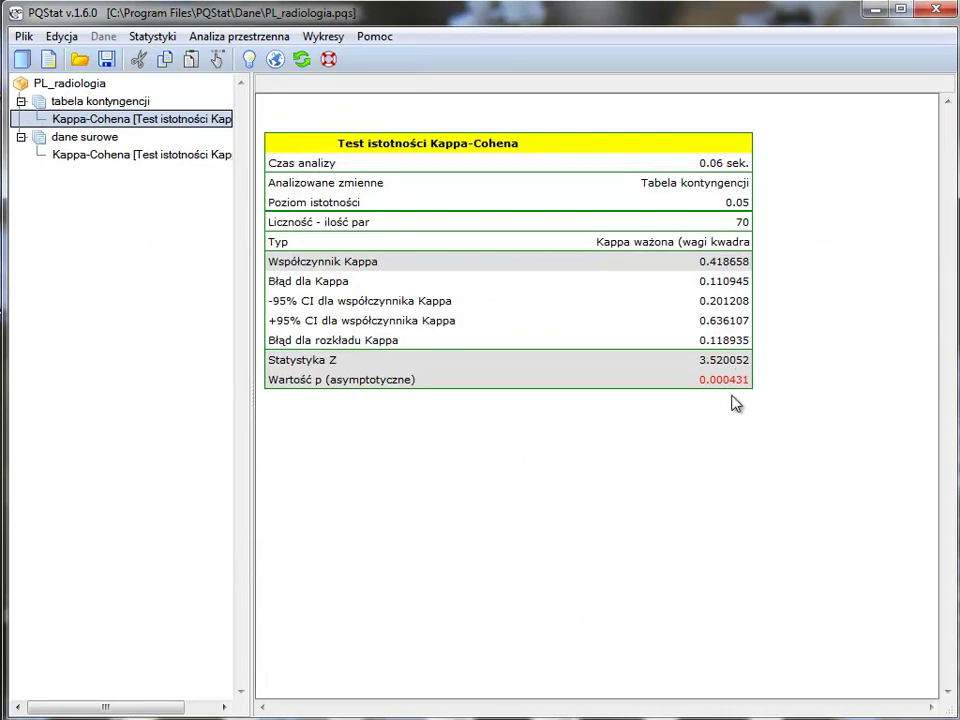
# In the contingency table, set the count for row zmiany łagodne and column brak zmian to 17
pyautogui.click(100, 102)
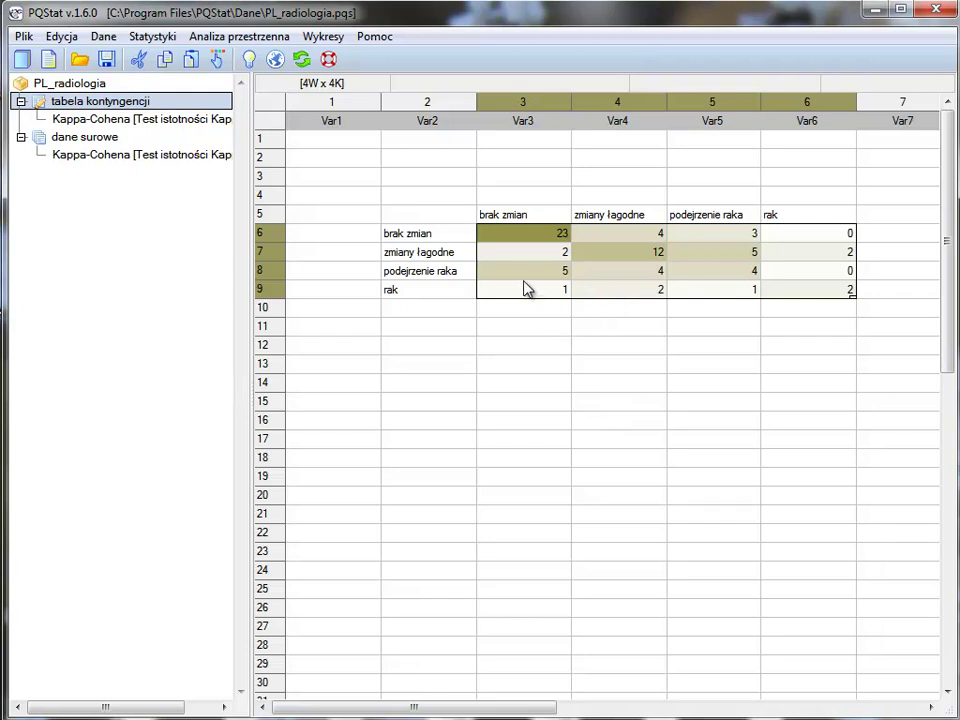
pyautogui.click(537, 253)
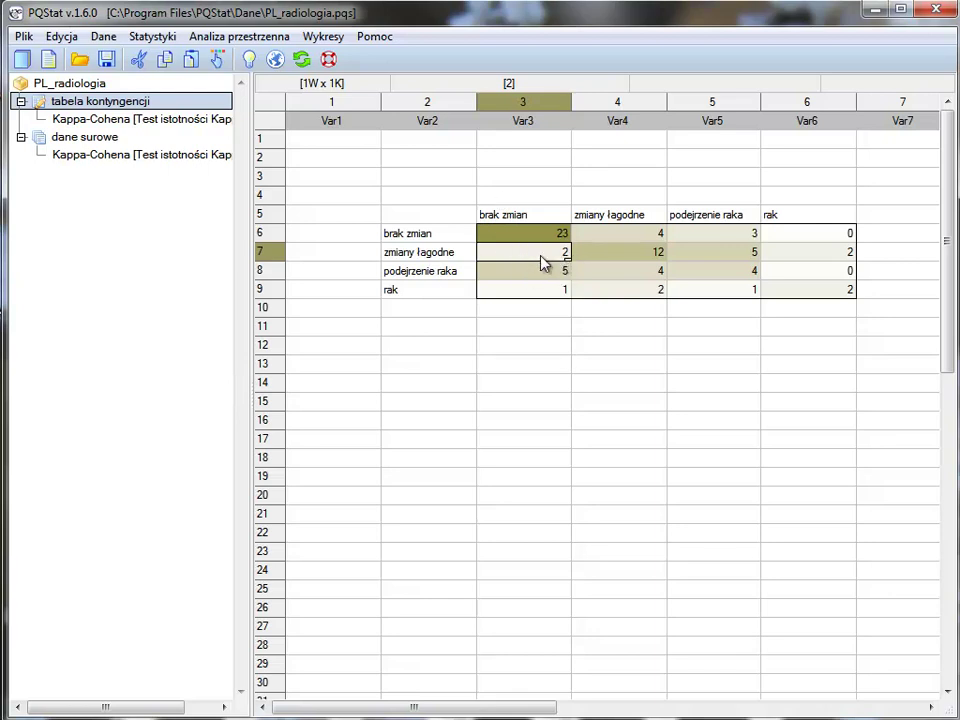
pyautogui.write('17')
pyautogui.press('Return')
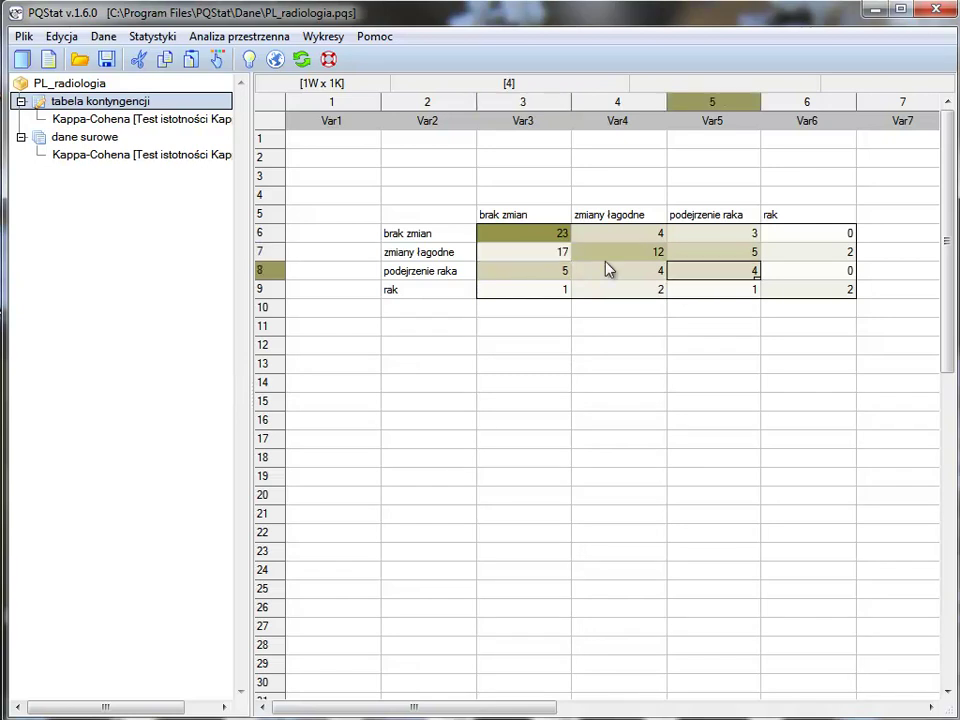
# Rerun the Kappa-Cohena test with quadratic weights on the edited 4x4 table and compare its report with the previous one
pyautogui.moveTo(530, 238); pyautogui.dragTo(842, 294)
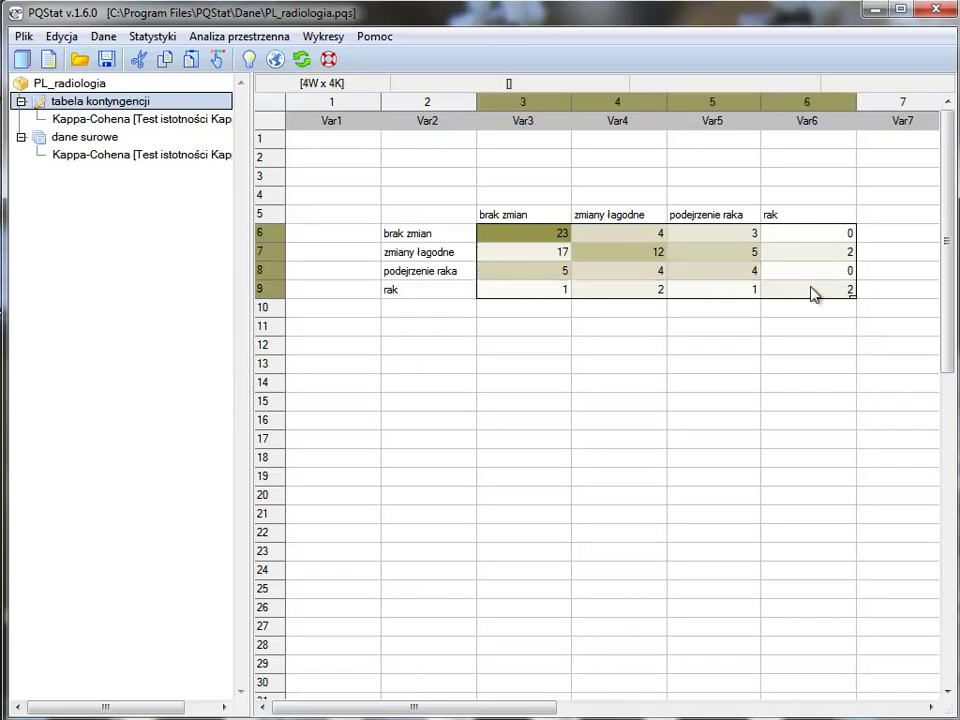
pyautogui.click(301, 59)
pyautogui.click(670, 546)
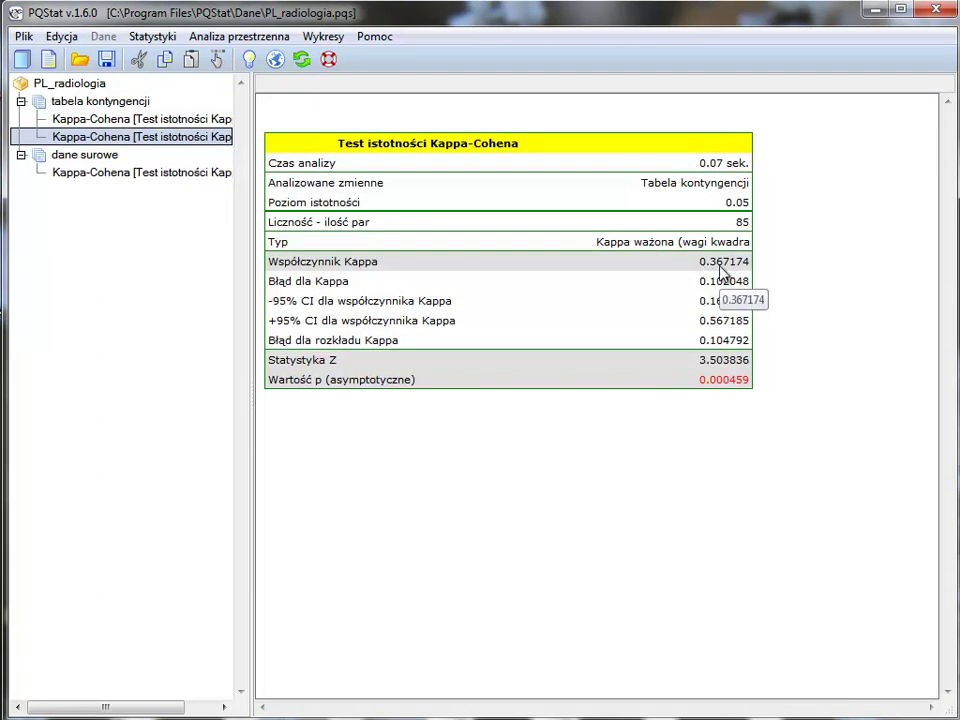
pyautogui.click(228, 121)
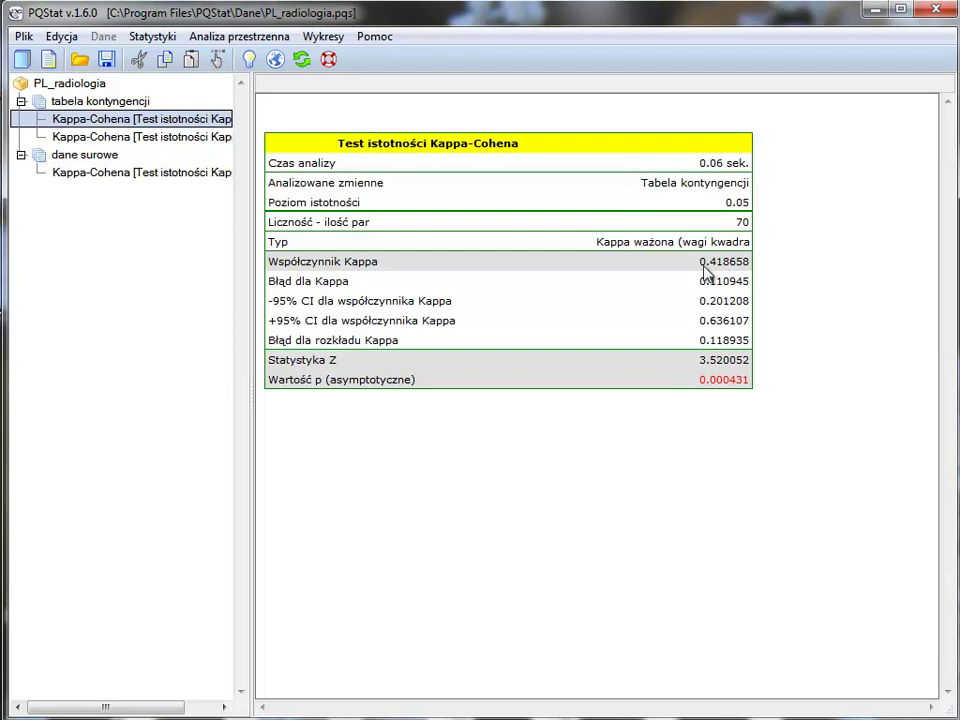
pyautogui.click(229, 137)
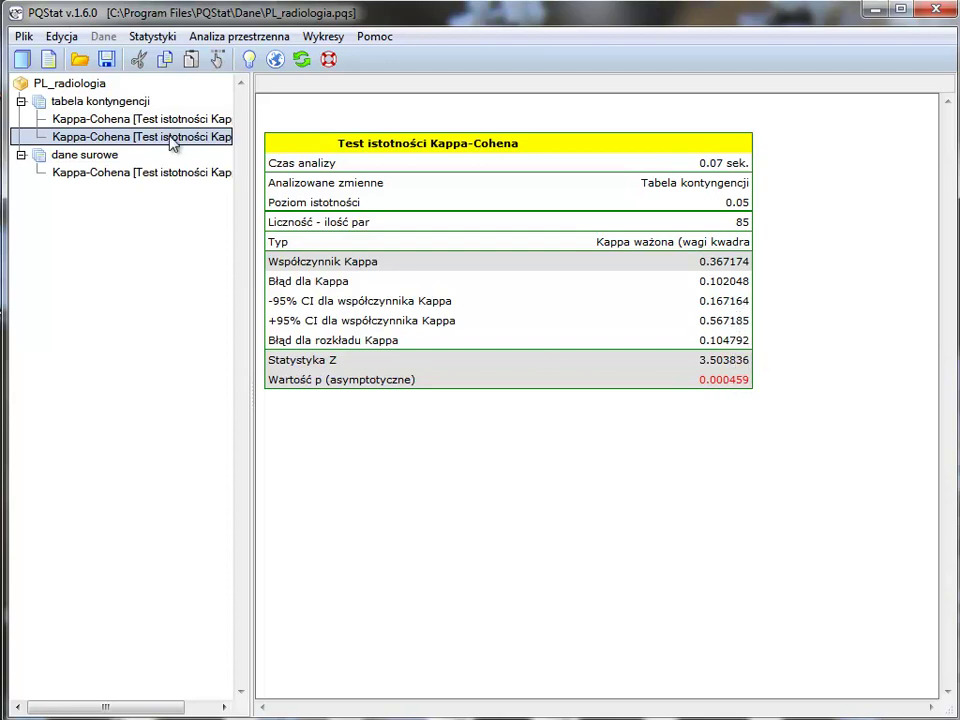
# Restore the contingency table count for row zmiany łagodne and column brak zmian to 2
pyautogui.click(110, 101)
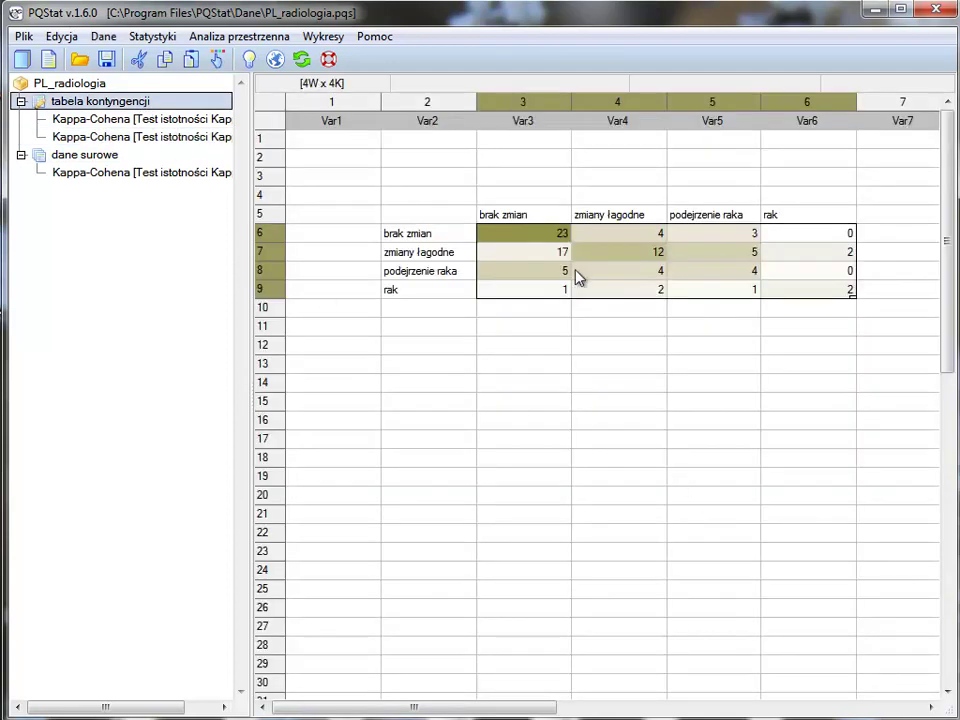
pyautogui.click(553, 254)
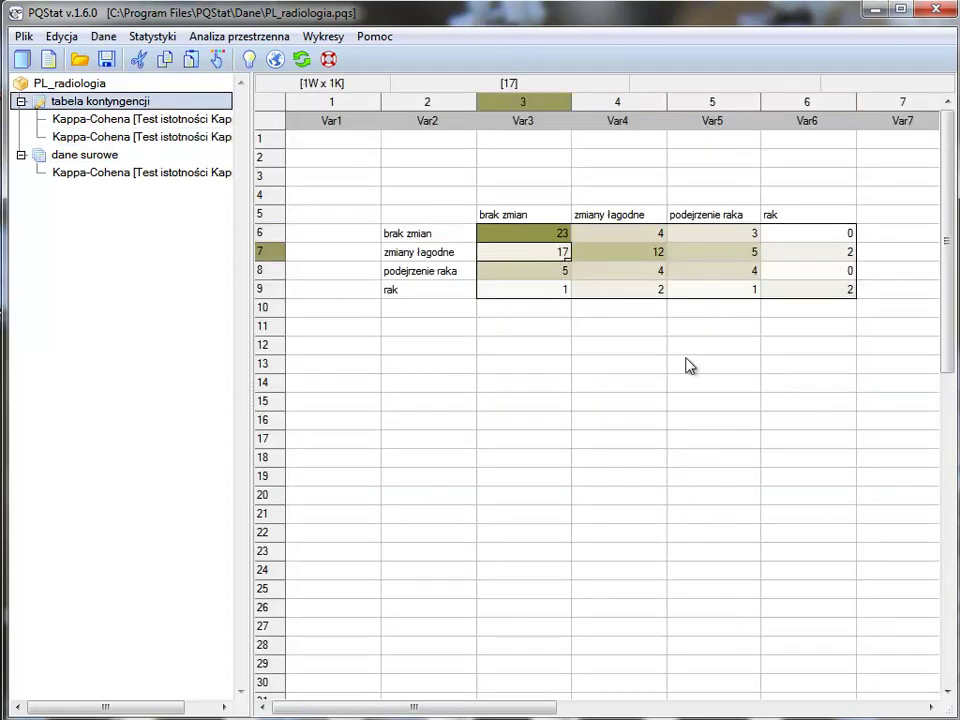
pyautogui.write('2')
pyautogui.click(621, 272)
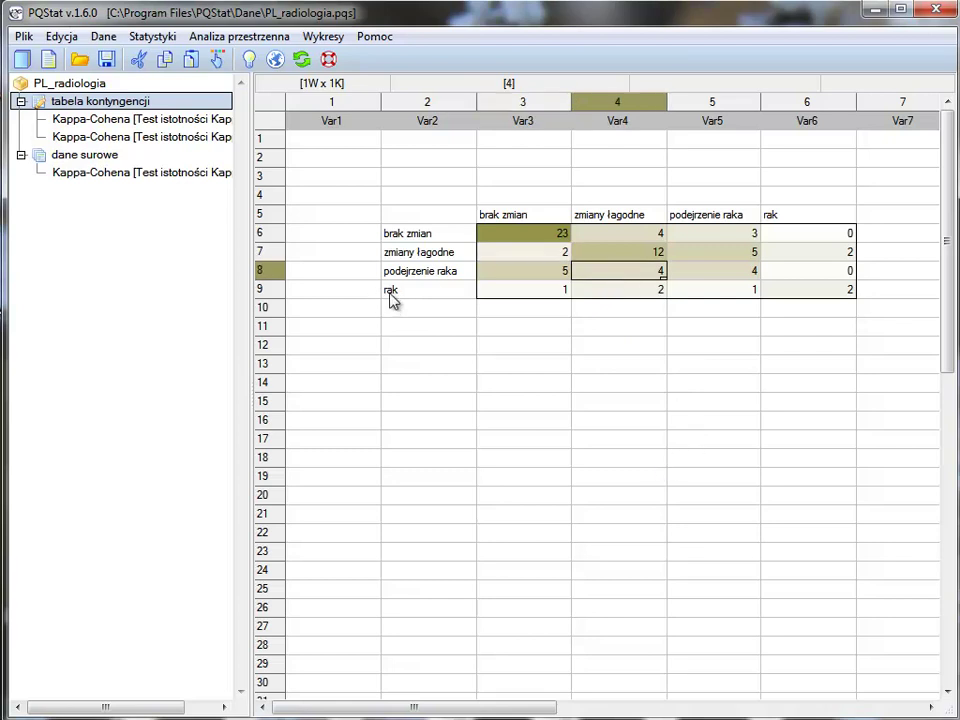
# In the contingency table, set the count for row rak and column brak zmian to 16
pyautogui.click(546, 292)
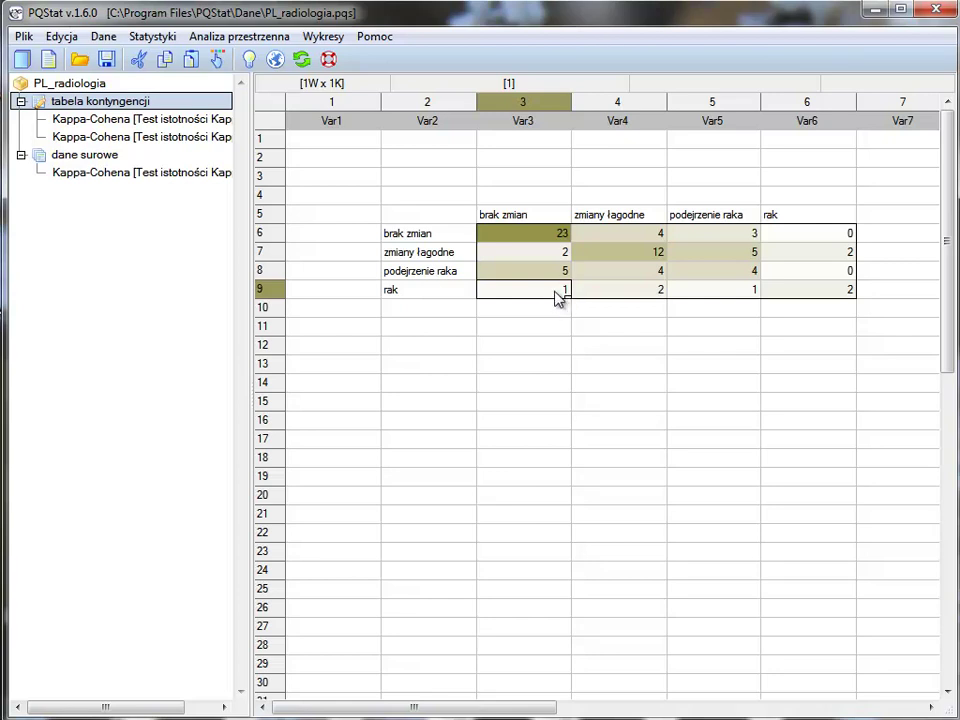
pyautogui.write('6')
pyautogui.click(551, 246)
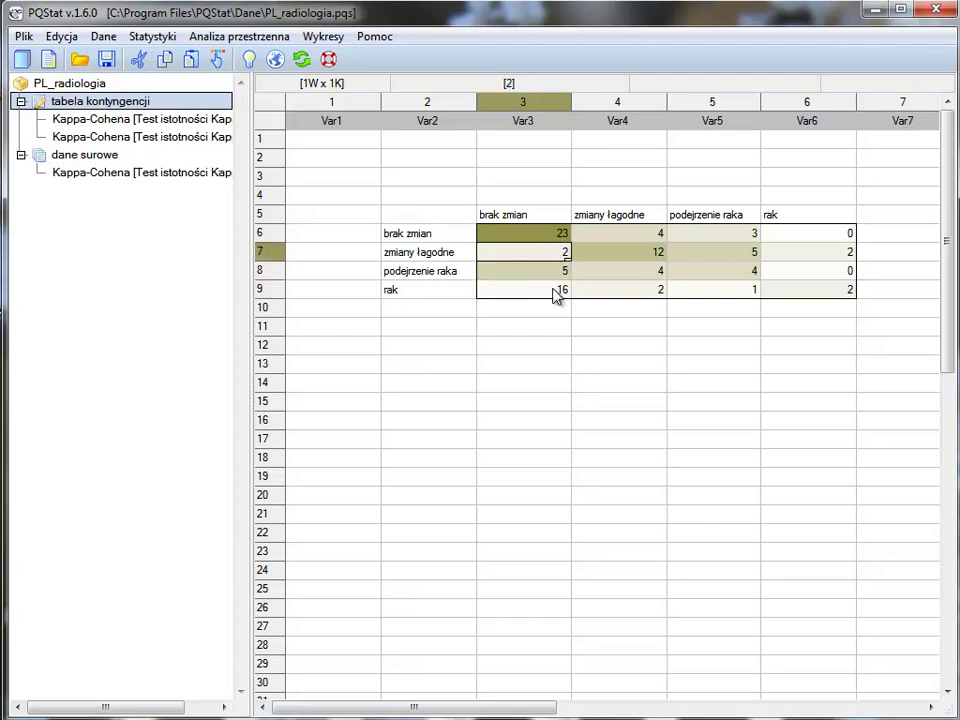
# Rerun the Kappa-Cohena test with Kappa ważona (wagi kwadratowe) on the 4x4 table containing the changed rak row
pyautogui.moveTo(526, 236); pyautogui.dragTo(797, 289)
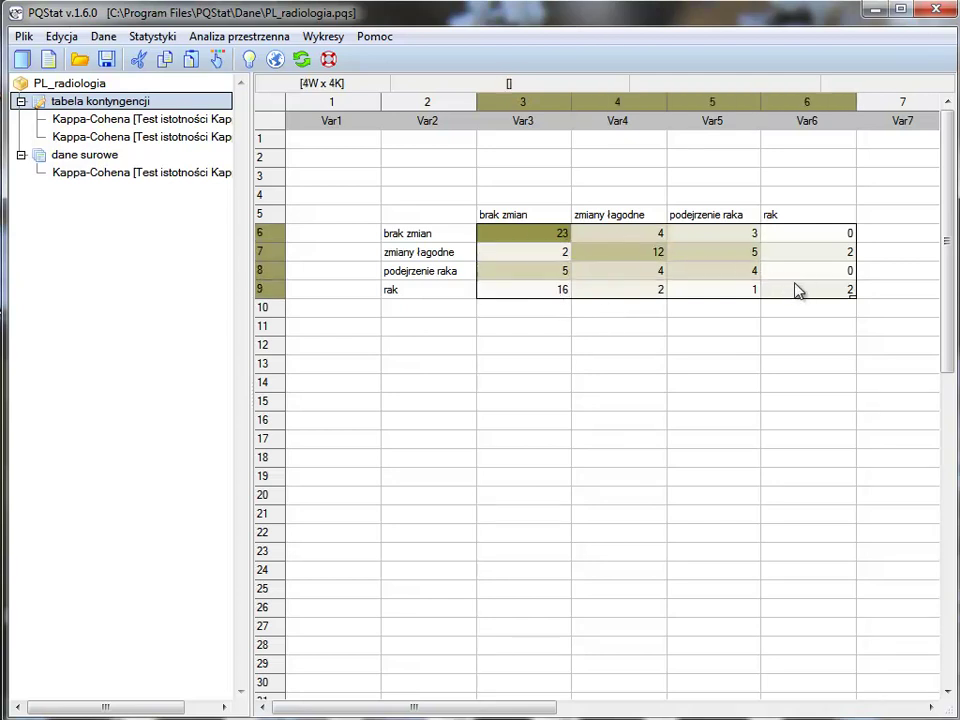
pyautogui.click(303, 59)
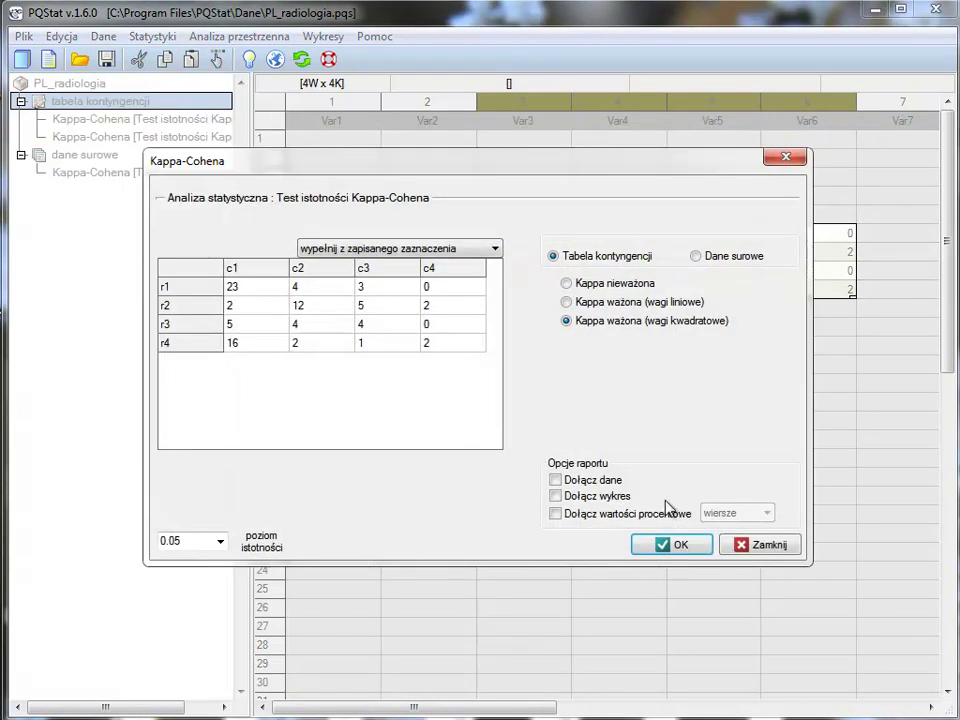
pyautogui.click(688, 558)
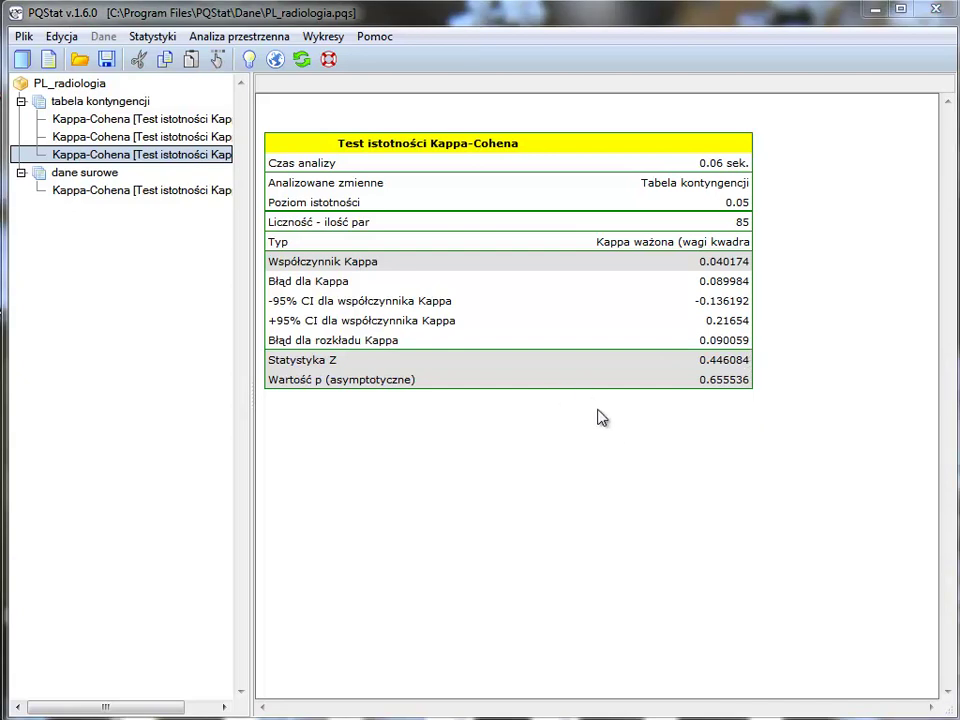
# Return to the tabela kontyngencji sheet and restore the count for row rak and column brak zmian to 1
pyautogui.click(135, 101)
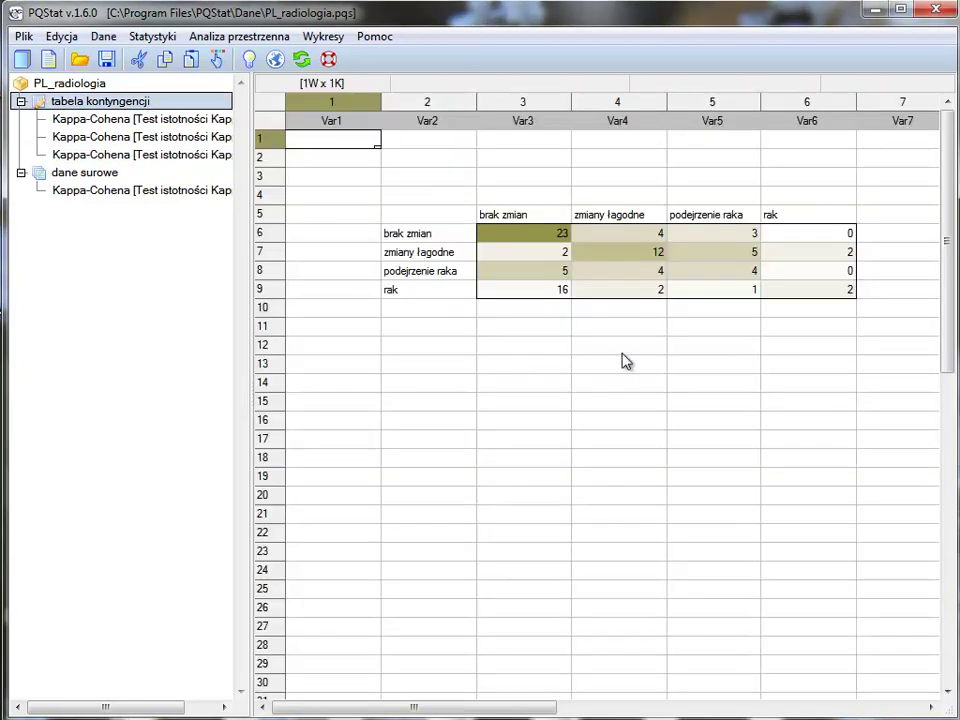
pyautogui.click(556, 290)
pyautogui.write('1')
pyautogui.click(826, 478)
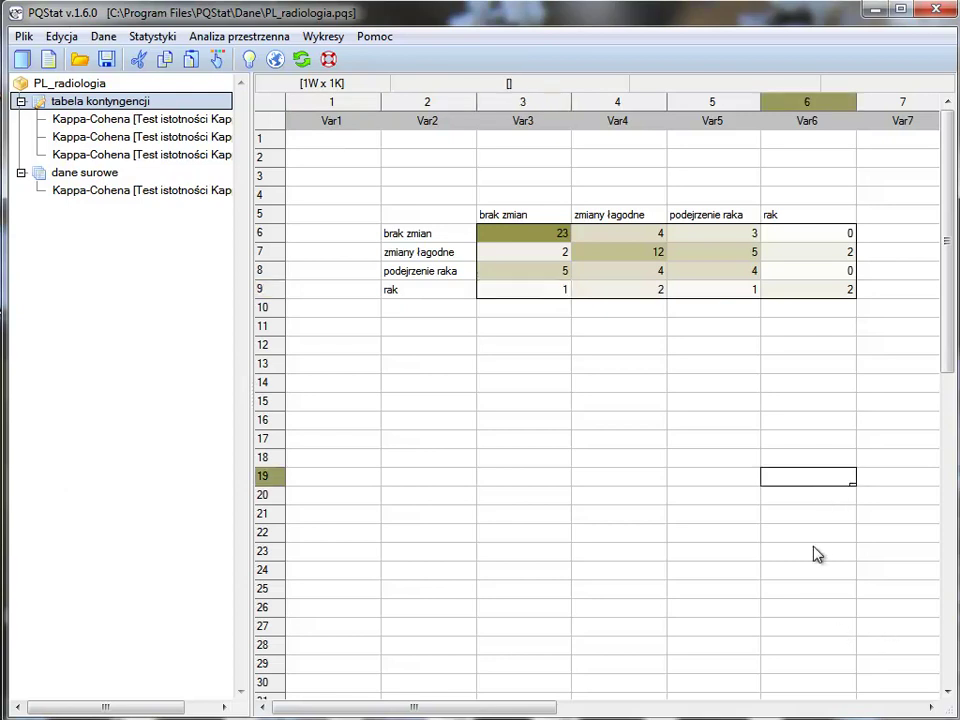